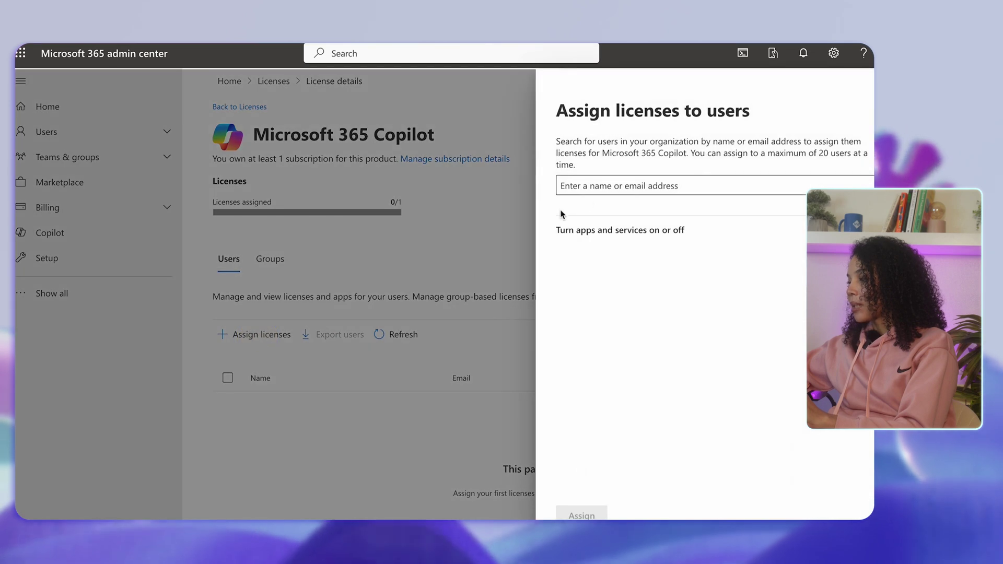
Add the chosen user to the Microsoft 365 Copilot license assignment and assign the license
left_click(617, 187)
left_click(621, 400)
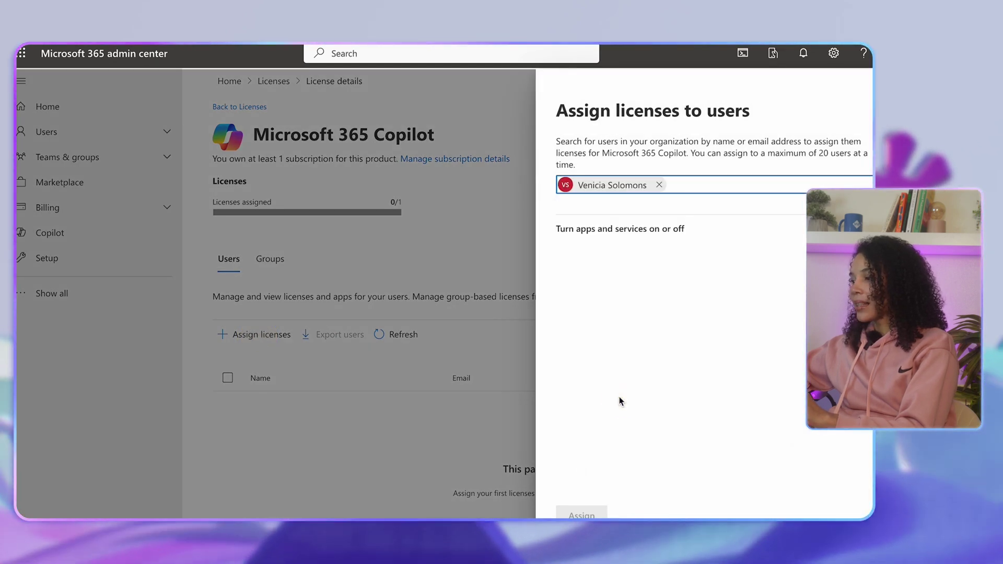
left_click(581, 516)
type("Your")
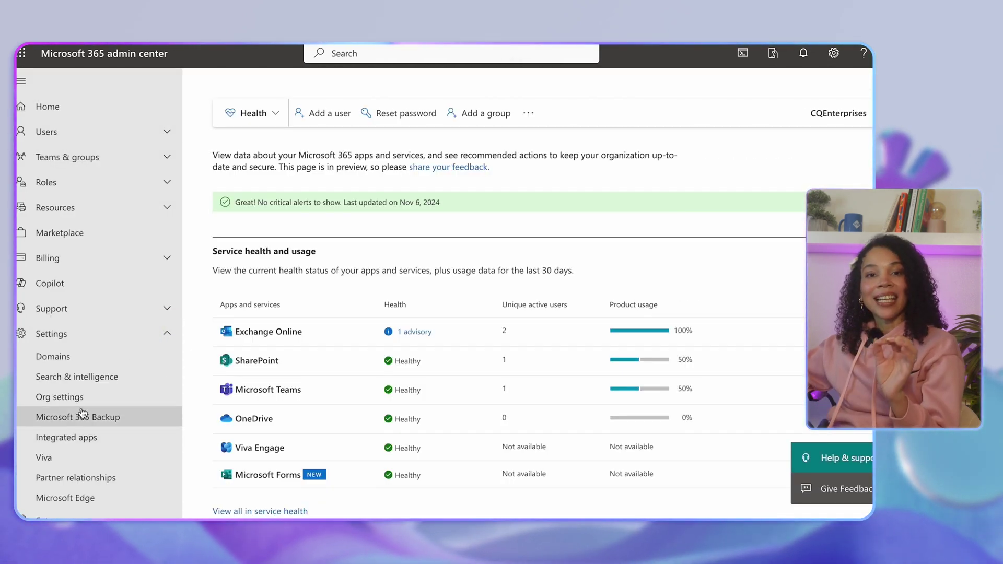
Open the Add-ins management page from Integrated apps and dismiss the Copilot management tip
left_click(66, 438)
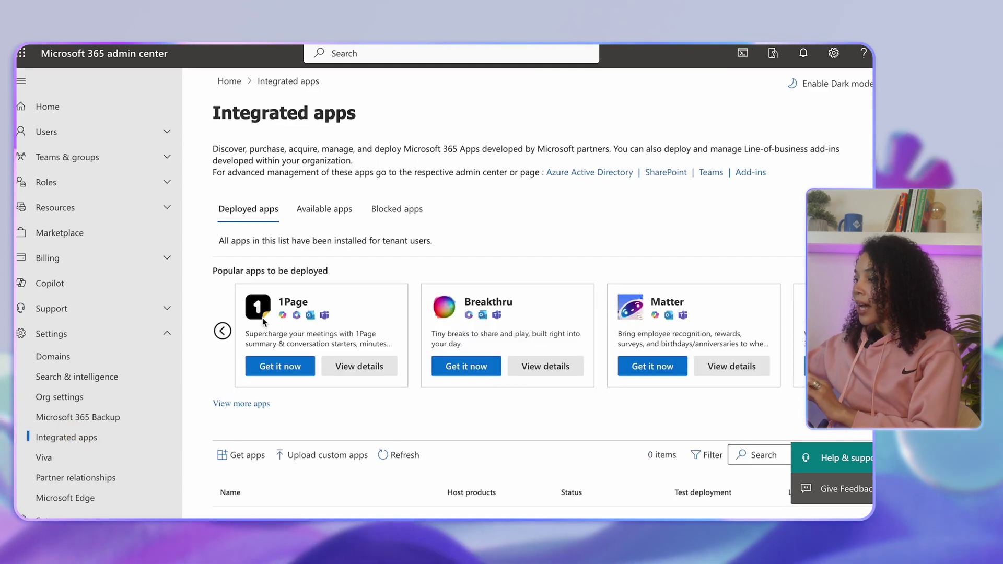
left_click(751, 174)
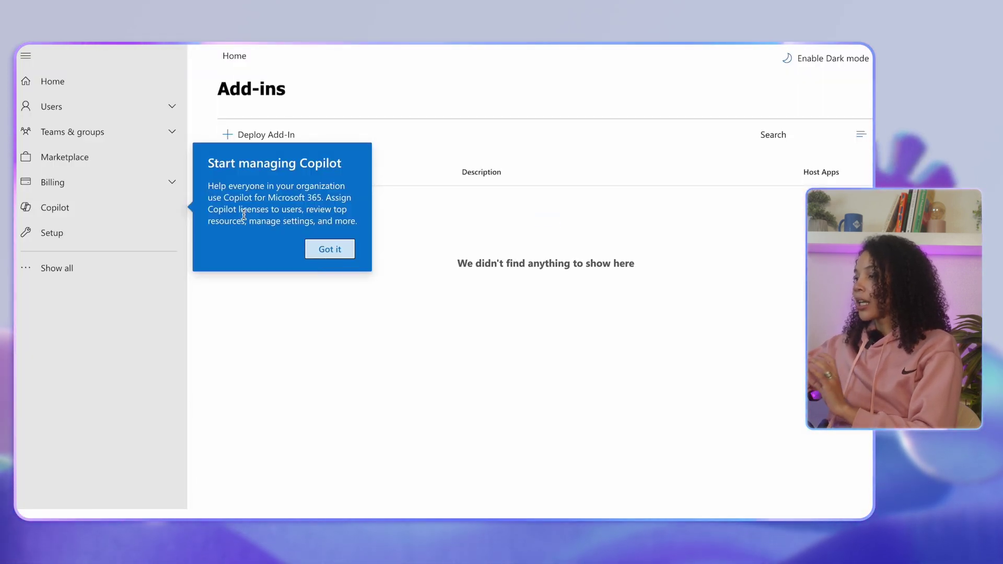
left_click(325, 249)
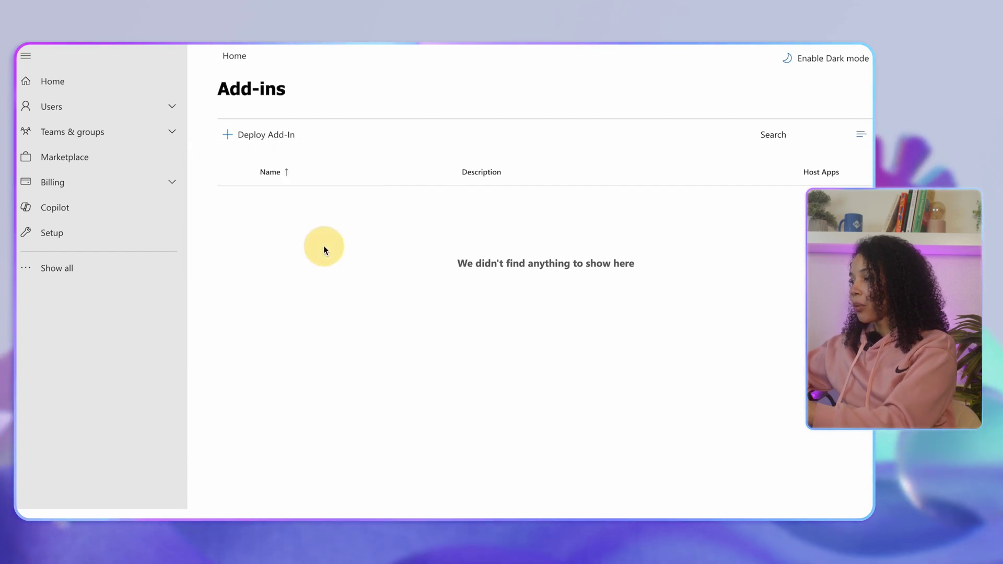
Examine the Copilot admin page, including insights, help article views, Copilot licenses, resources and user readiness
left_click(55, 209)
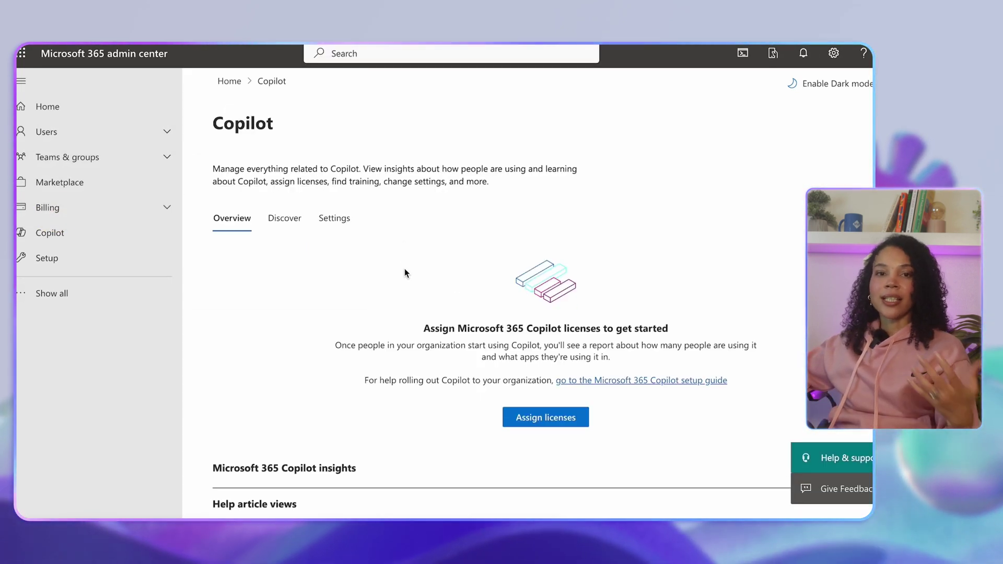
scroll(419, 359, "down", 1)
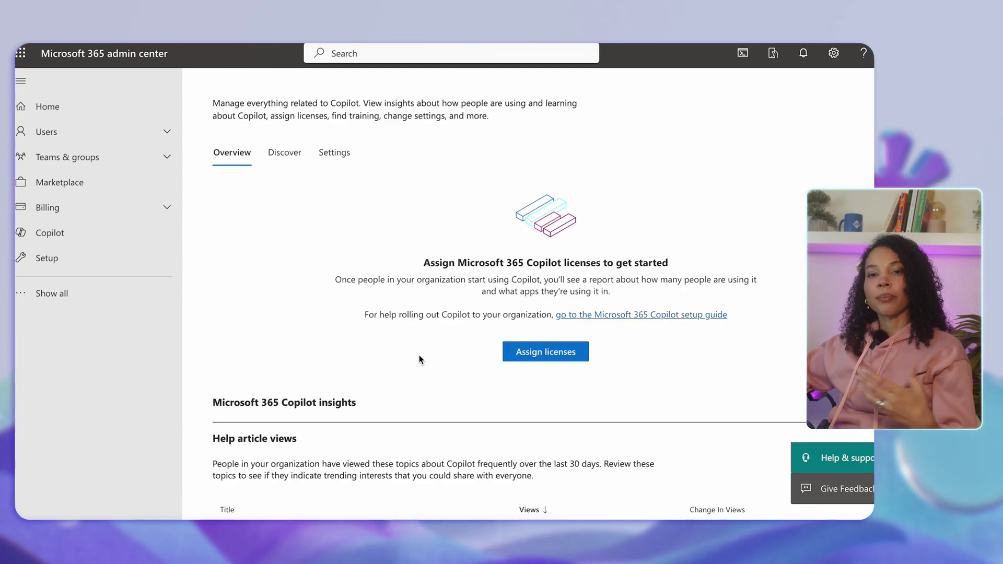
scroll(419, 360, "down", 3)
scroll(419, 359, "down", 2)
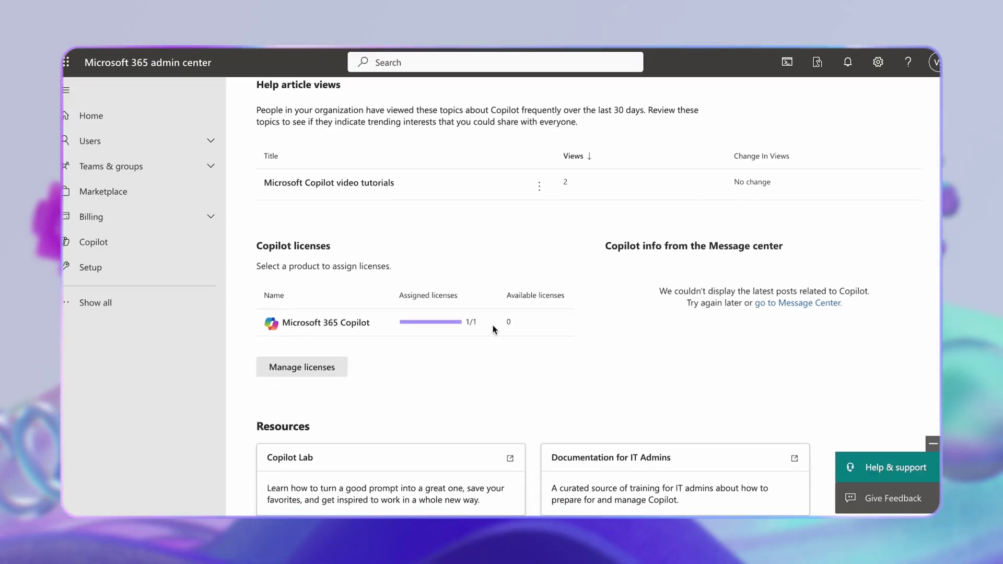
scroll(493, 327, "down", 1)
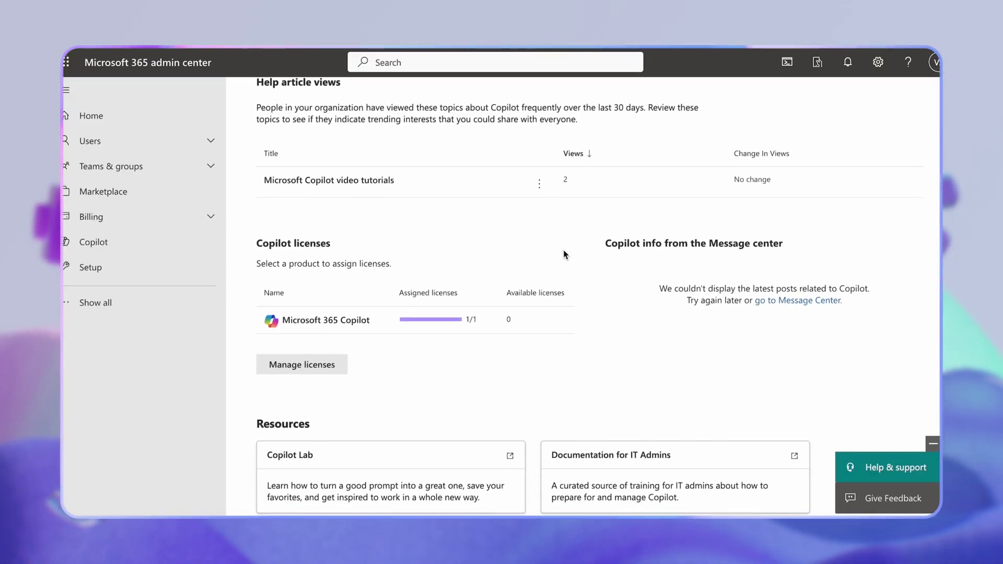
scroll(563, 250, "down", 10)
scroll(547, 366, "down", 5)
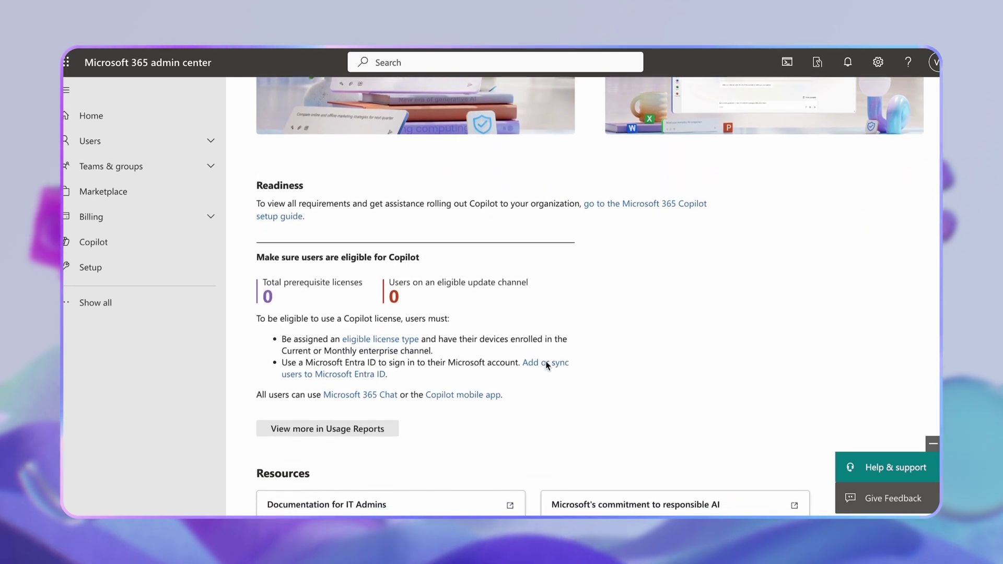
scroll(547, 366, "down", 5)
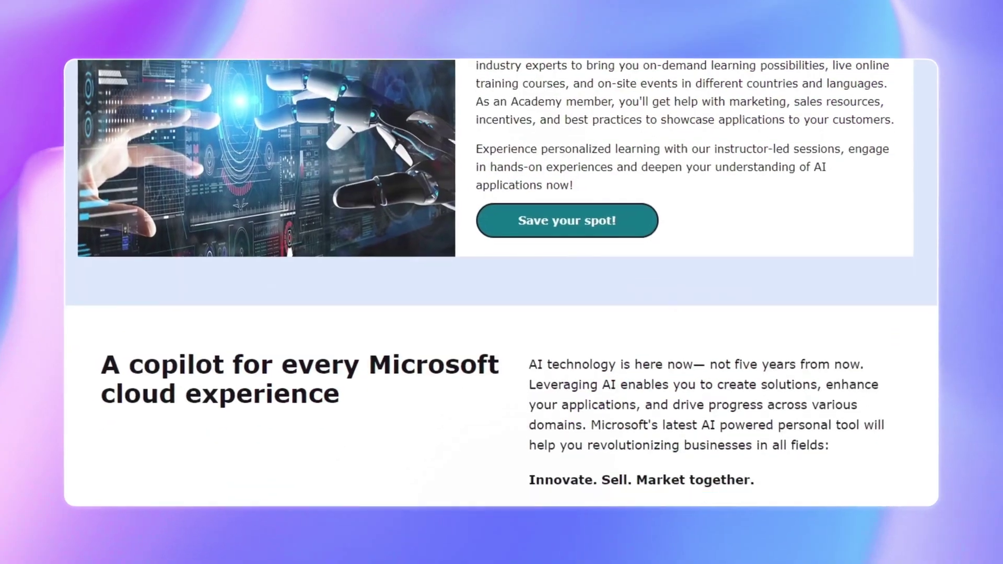
Read through the web page on Microsoft's Copilot products, including Copilot for Microsoft 365, Security Copilot and Sales Copilot
scroll(502, 282, "down", 7)
scroll(502, 283, "down", 10)
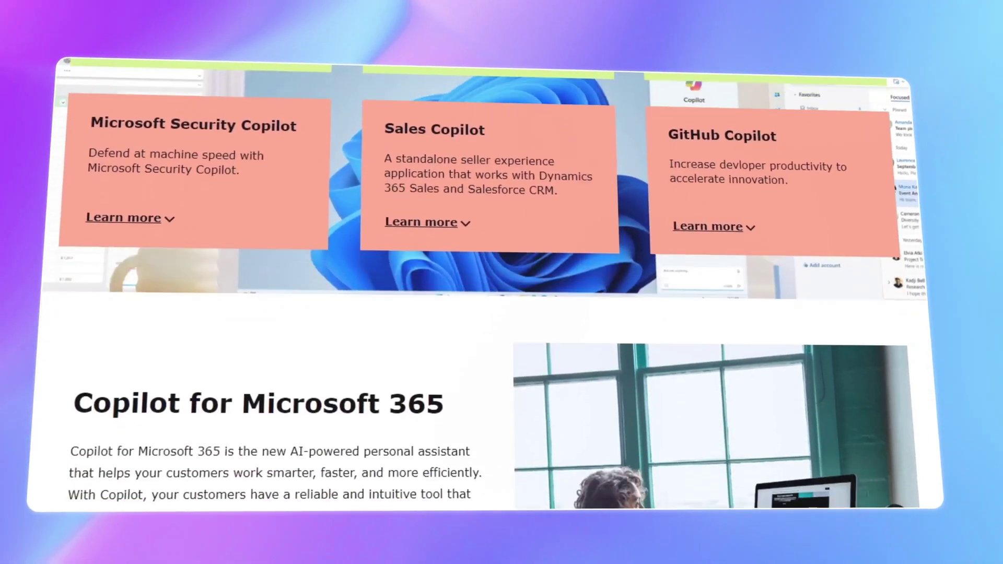
scroll(502, 282, "down", 10)
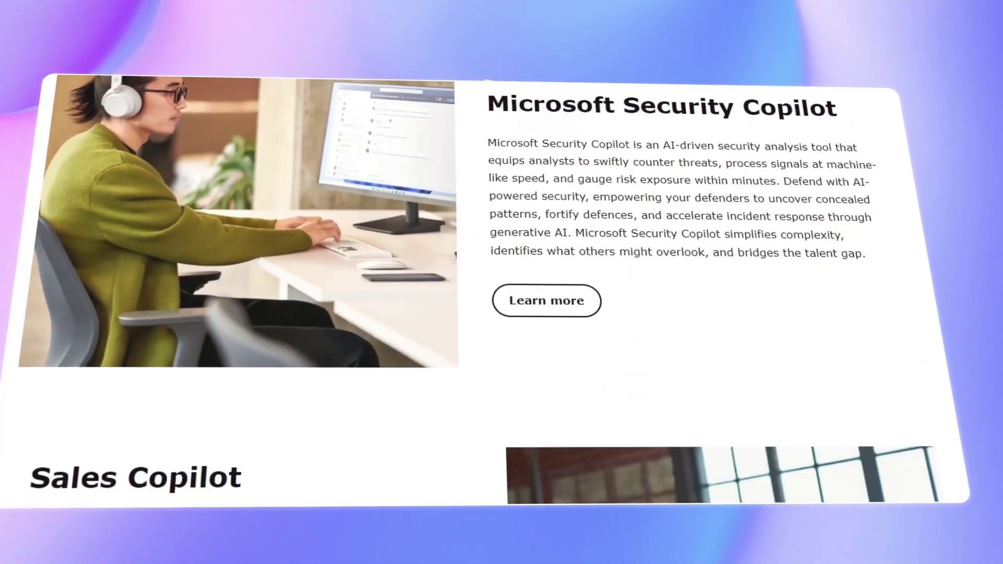
scroll(501, 282, "down", 4)
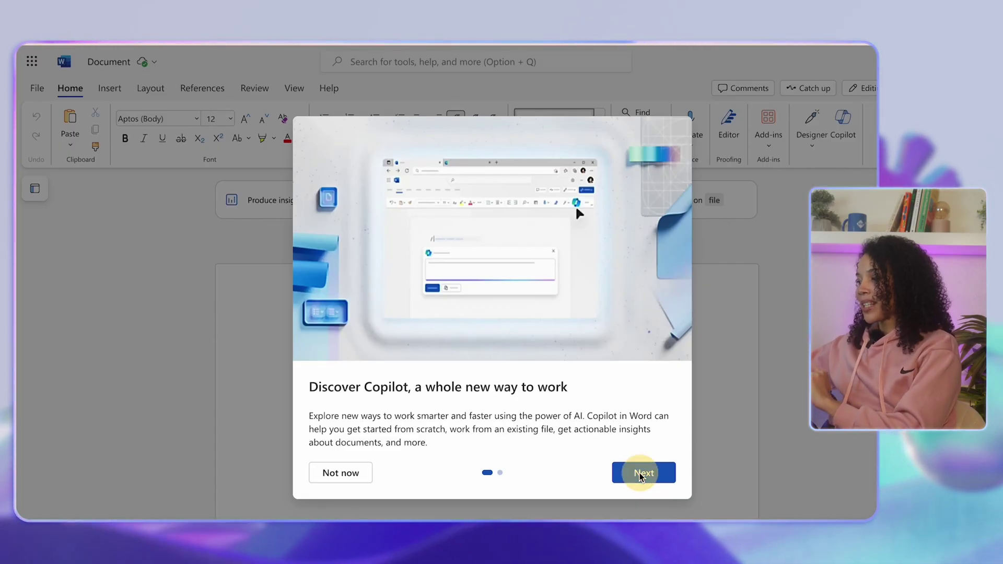
In Word, finish the Copilot introduction and prompt Copilot with "Draft a document on how to effectively secure a cloud based workstation"
left_click(642, 474)
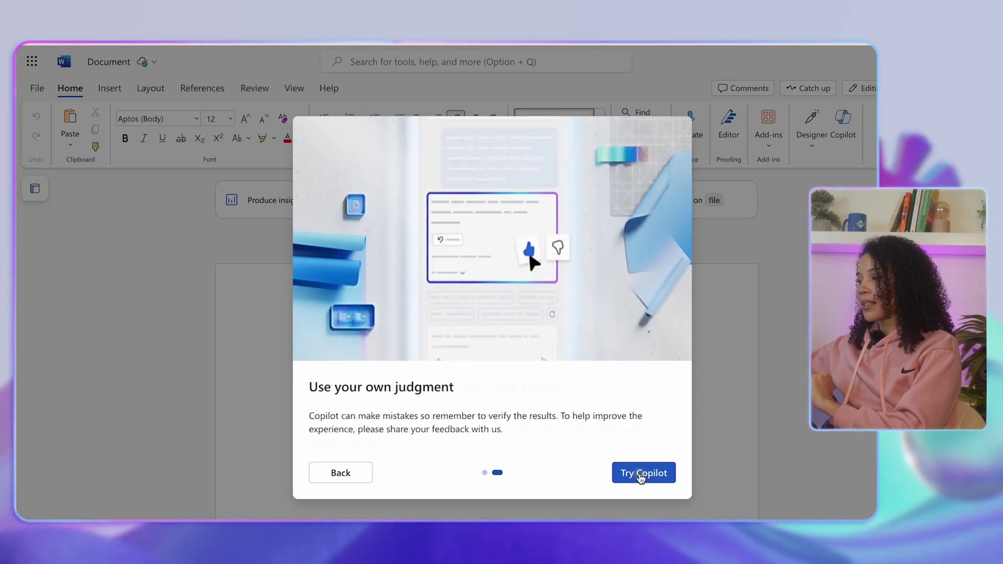
left_click(642, 474)
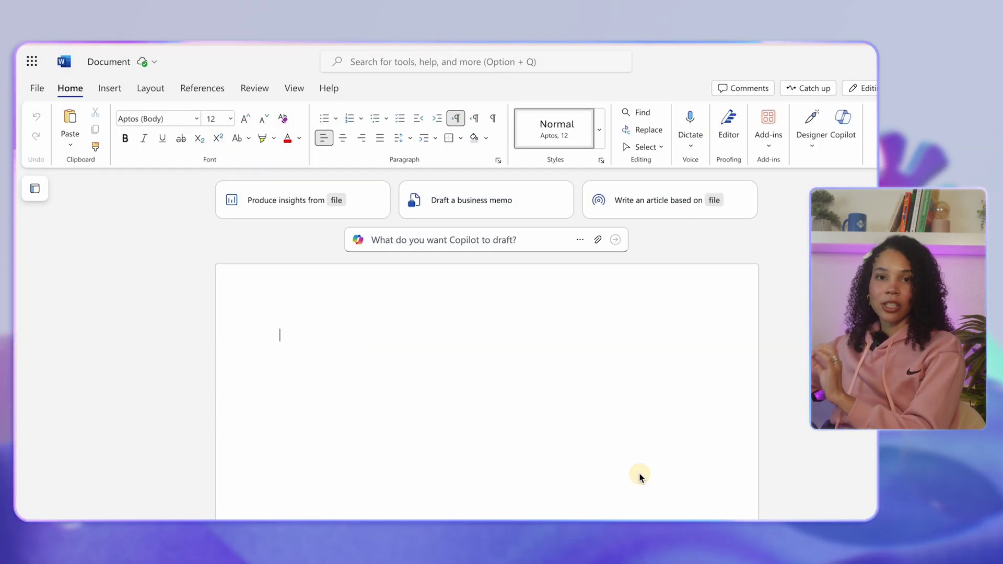
left_click(405, 240)
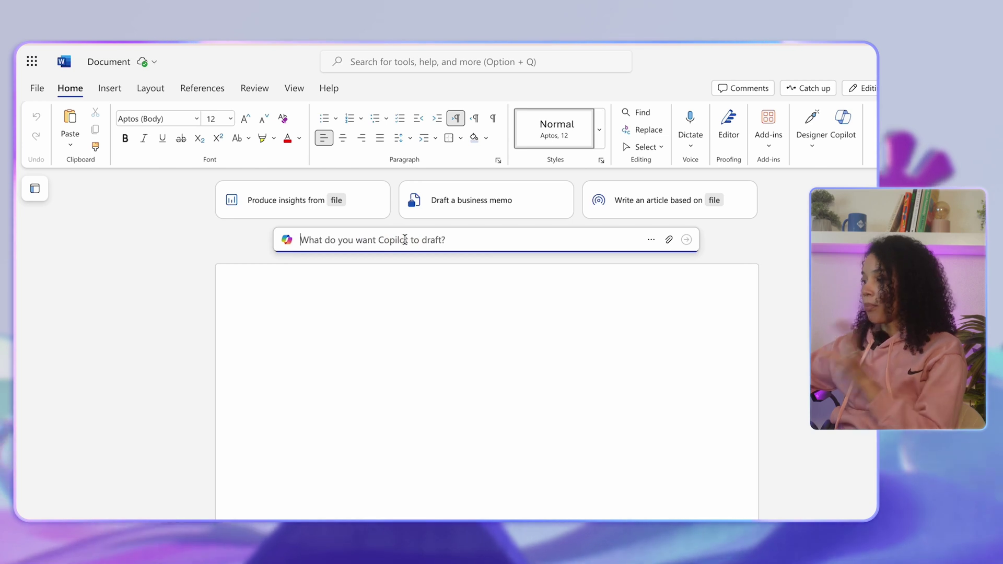
type("Draft a document on how to effectively sec")
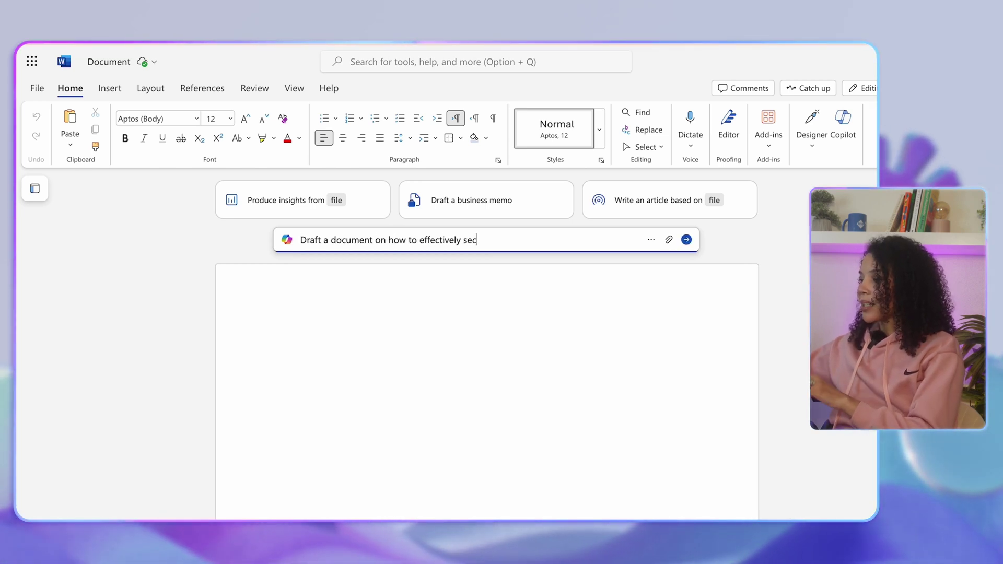
type("ure a cloud based workstation")
left_click(686, 258)
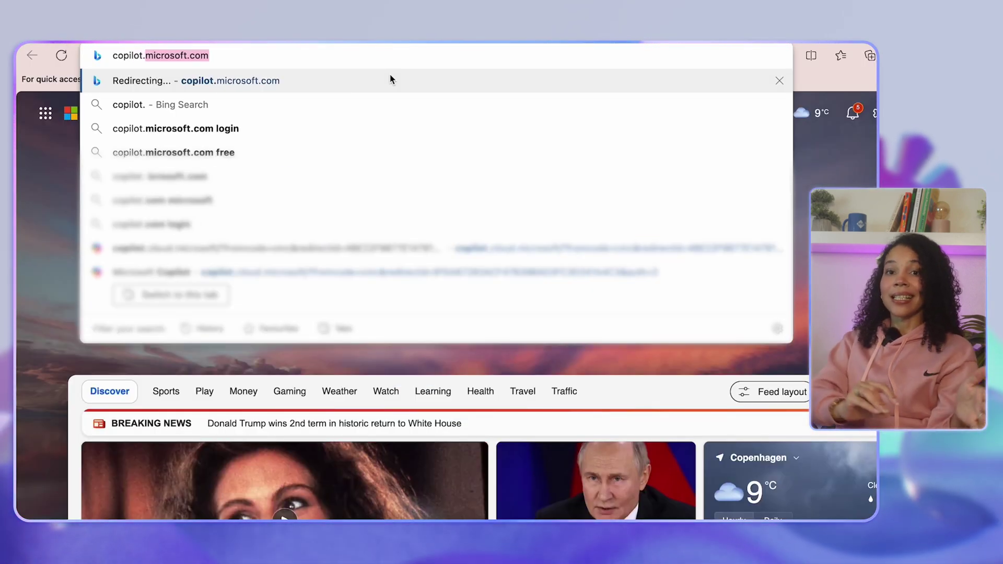
Switch to the browser, go to copilot.microsoft.com and change Copilot from Work to Web mode
type("micr")
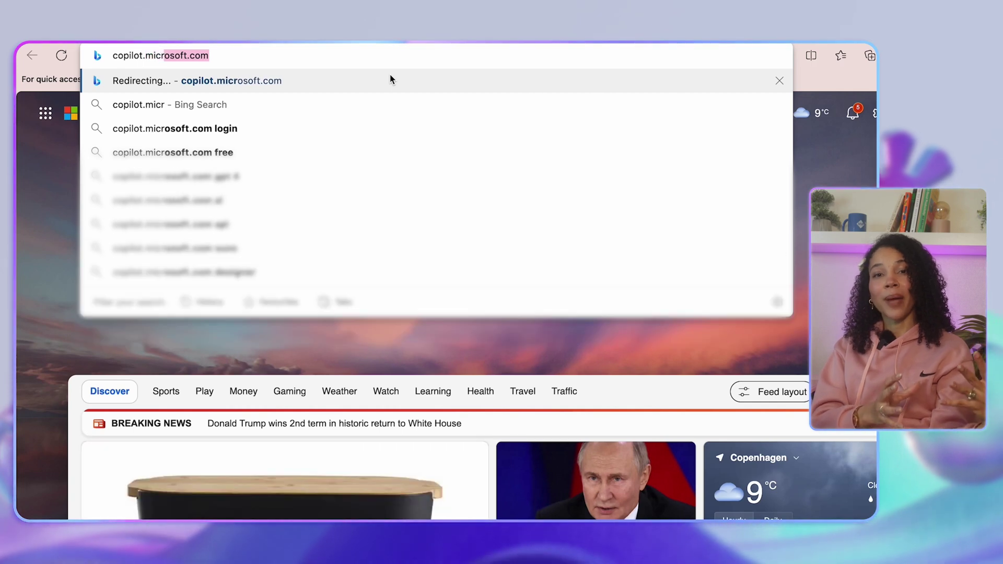
type("osoft.com")
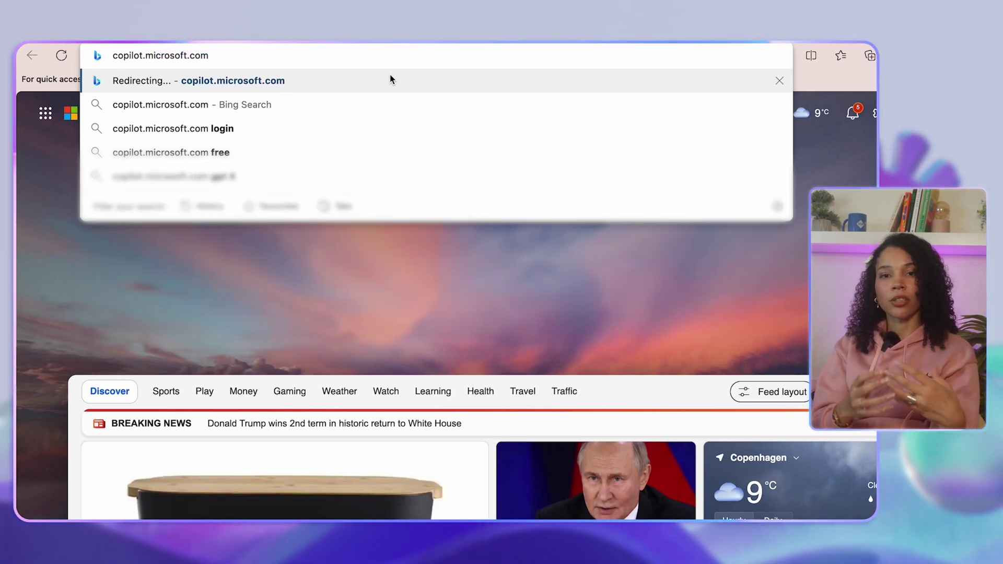
key("Return")
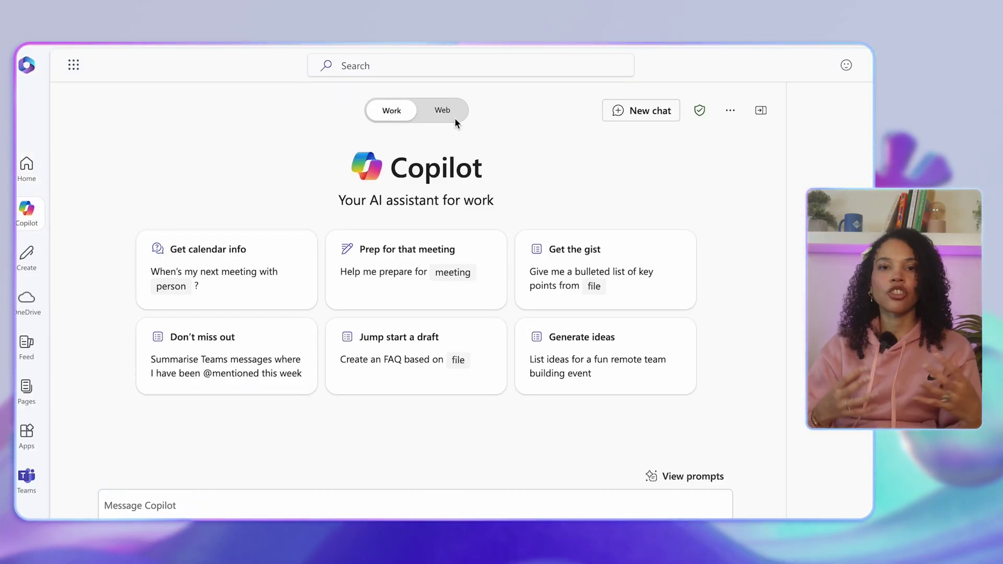
left_click(435, 112)
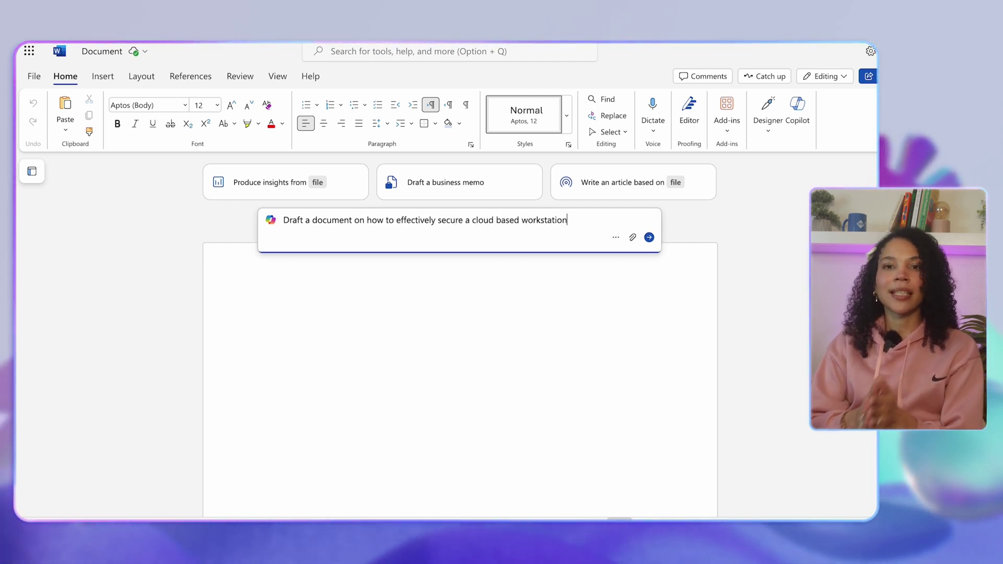
Back in Word, generate the Copilot draft on securing a cloud based workstation and review it from the beginning
left_click(648, 237)
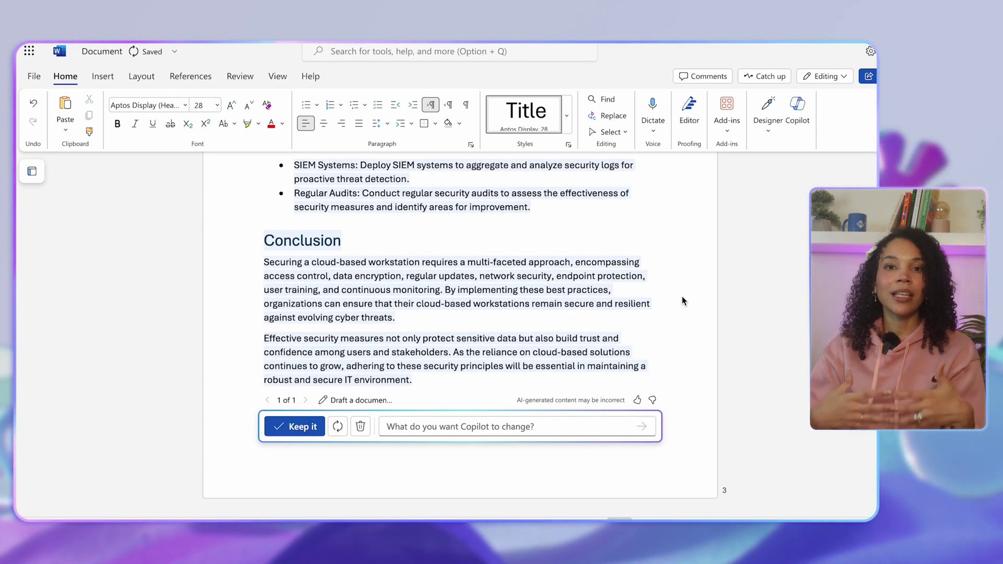
scroll(681, 296, "up", 20)
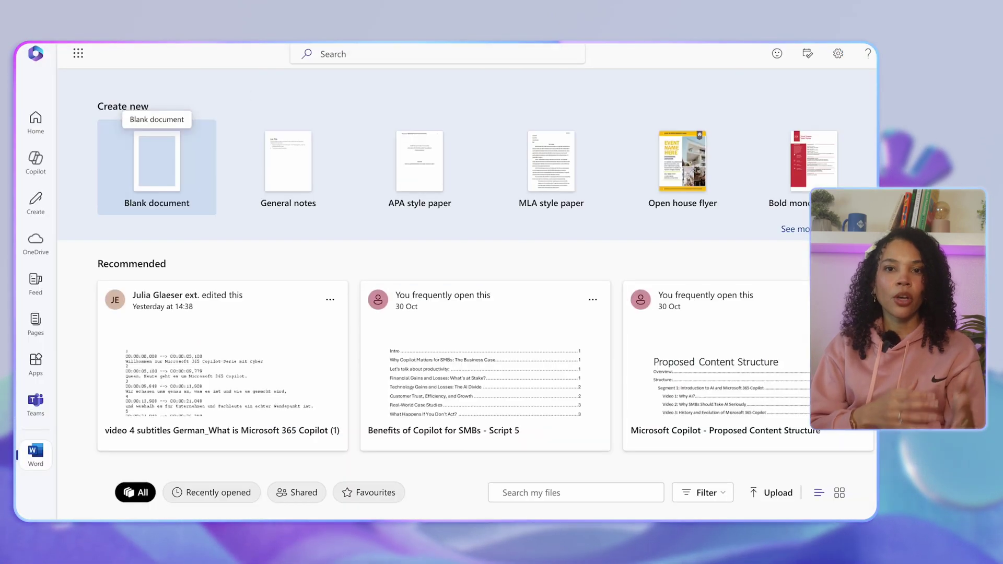
Switch to Excel and correct the Copilot prompt to read "Help me to create a template for budget tracking"
left_click(80, 58)
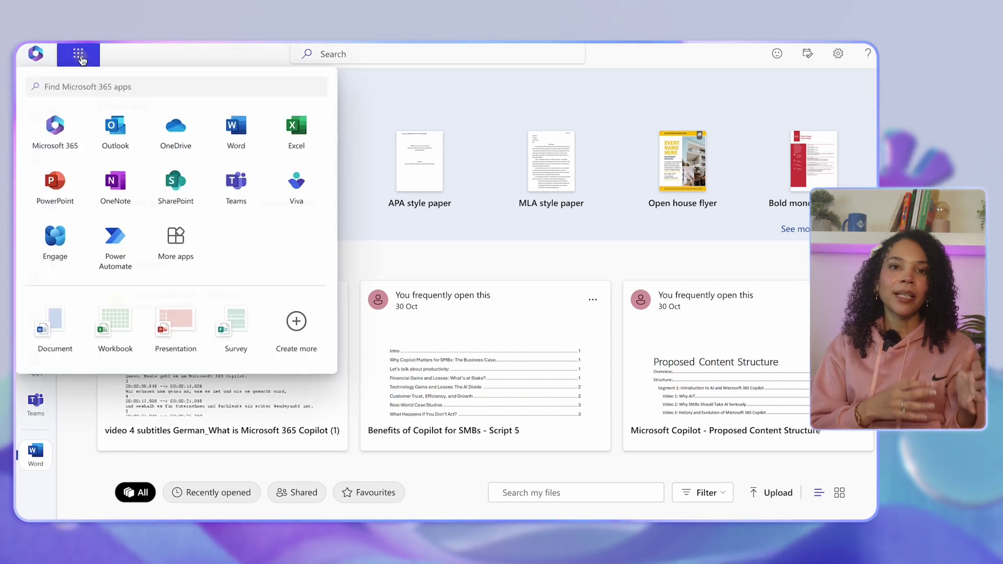
left_click(297, 133)
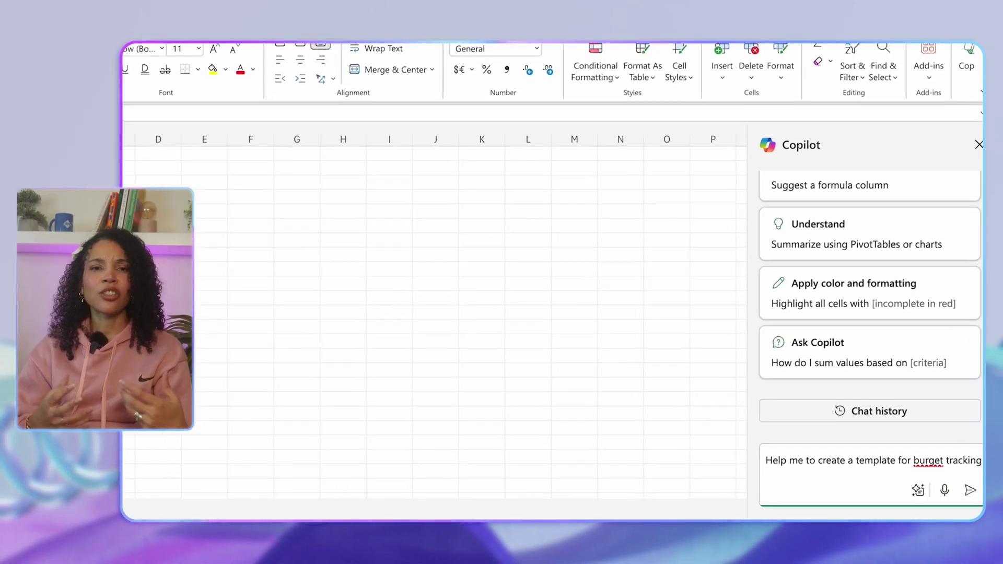
key("BackSpace")
key("BackSpace")
key("BackSpace")
key("BackSpace")
key("BackSpace")
key("BackSpace")
key("BackSpace")
key("BackSpace")
key("BackSpace")
key("BackSpace")
key("BackSpace")
key("BackSpace")
key("BackSpace")
type("dget tracking")
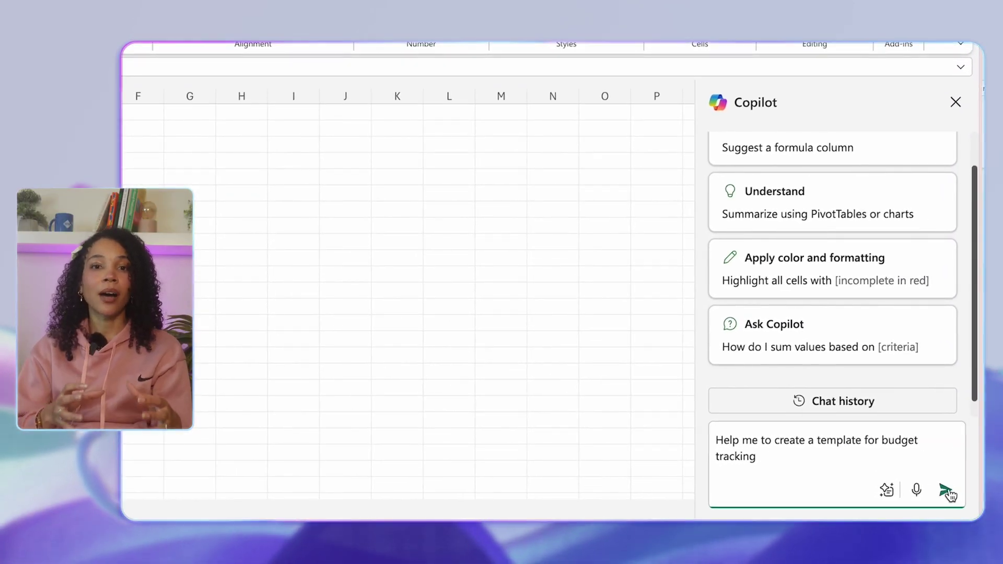
Submit the budget tracking prompt and copy the suggested running balance formula for F2
left_click(946, 491)
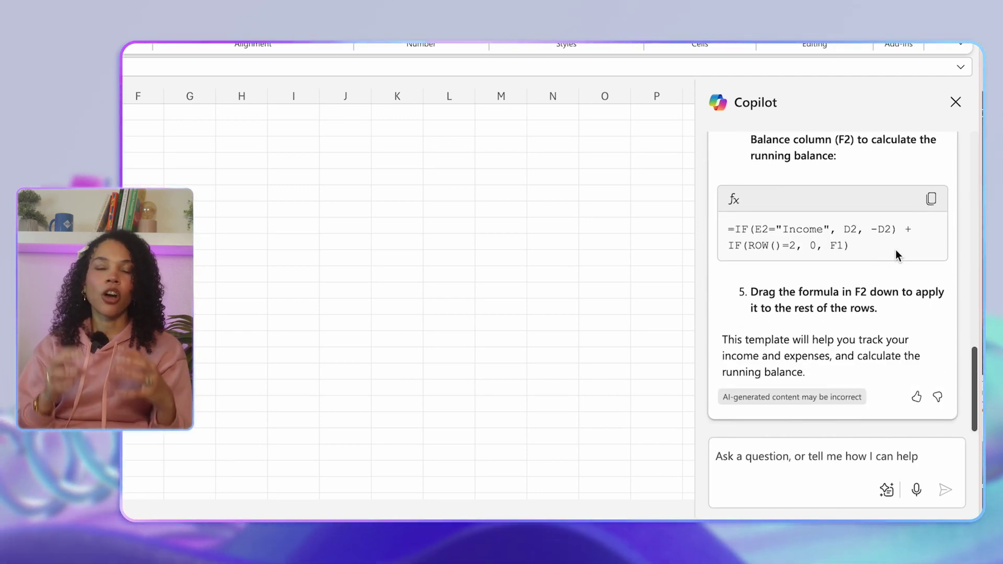
left_click(931, 201)
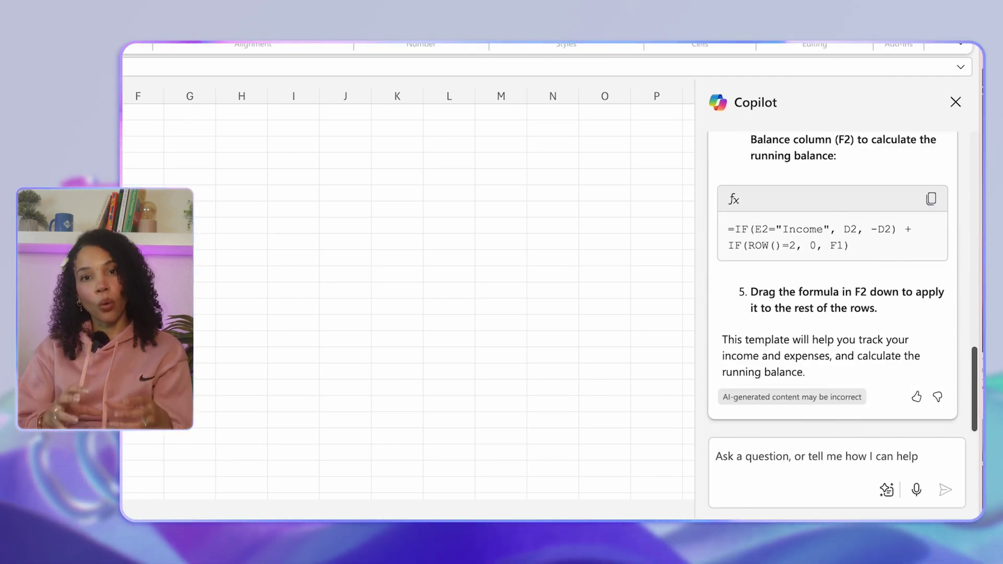